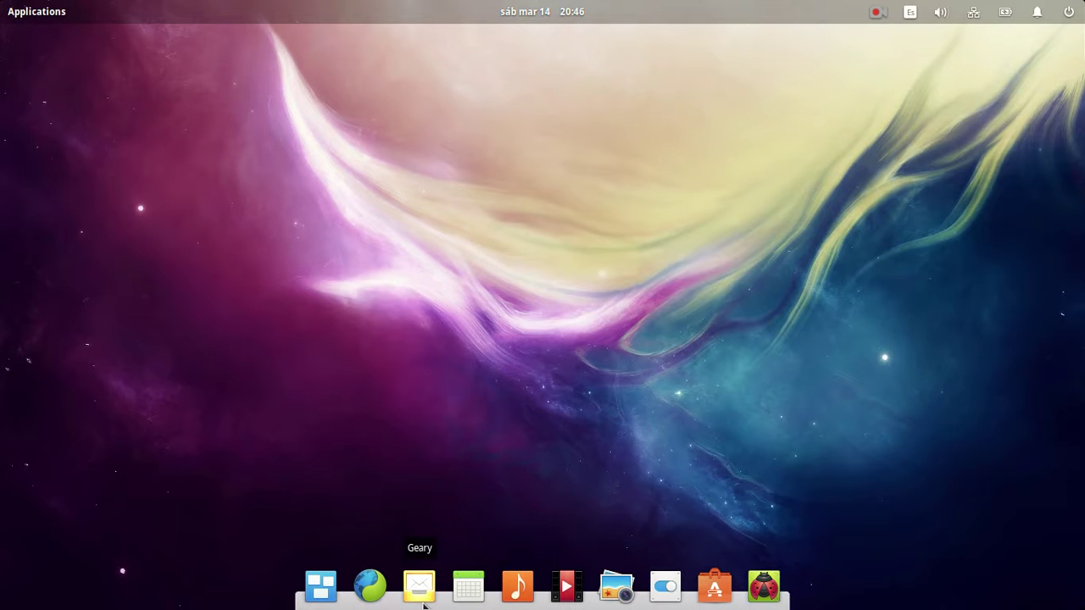
Show the desktop notifications list with its single Geary entry.
left_click(1042, 17)
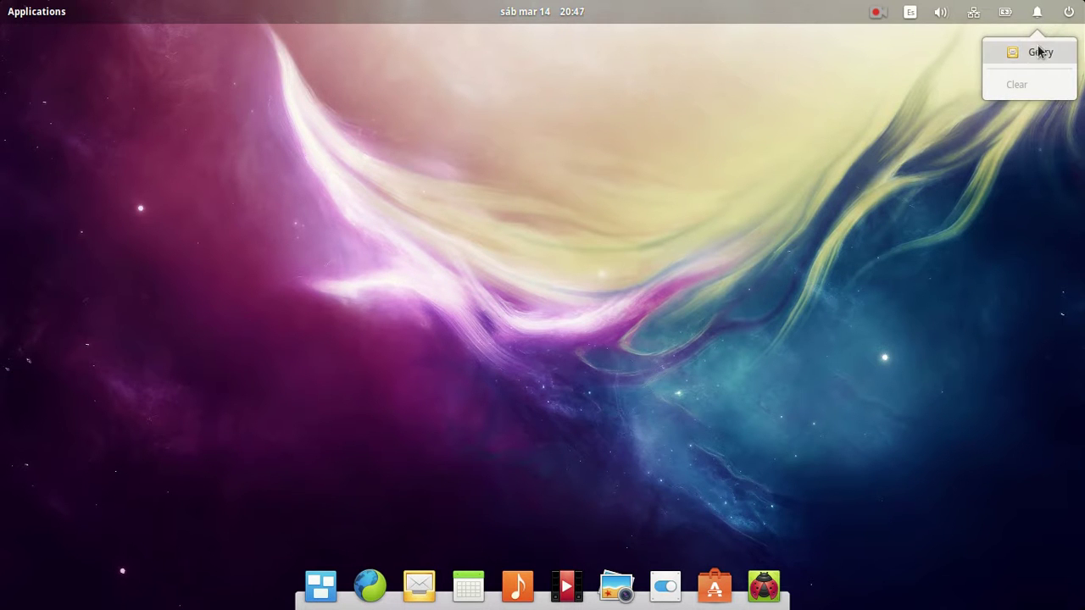
Open Geary's welcome setup from its notification and display the list of mail services.
left_click(1040, 53)
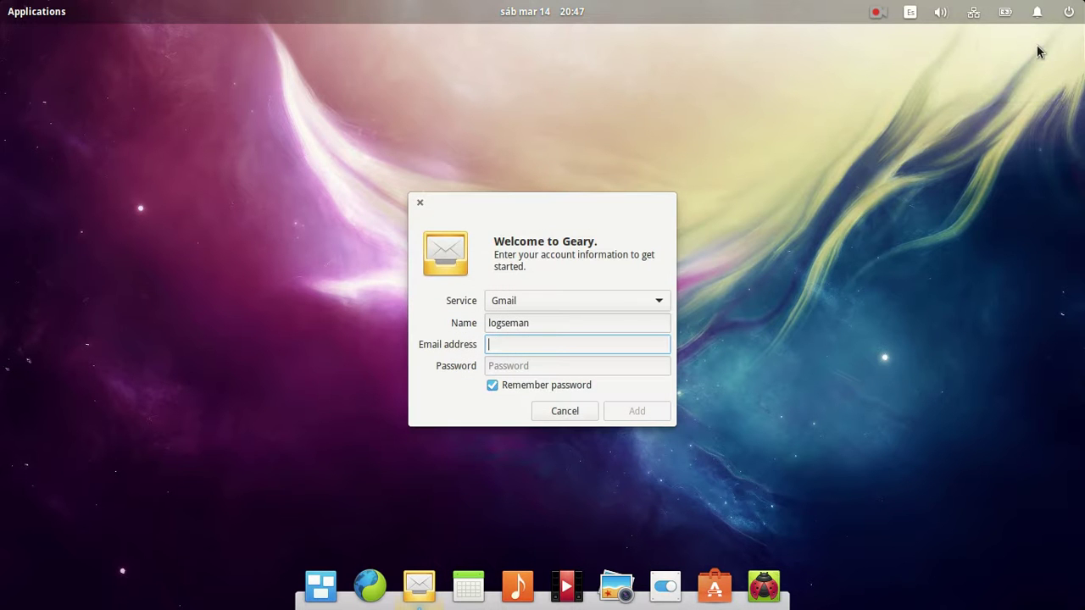
left_click(590, 300)
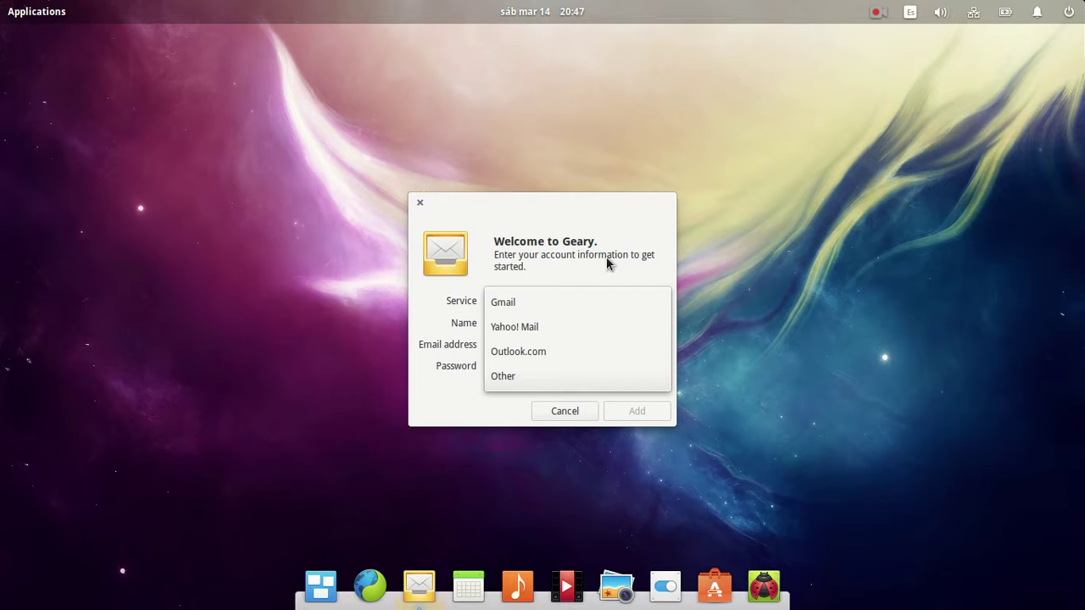
key("Return")
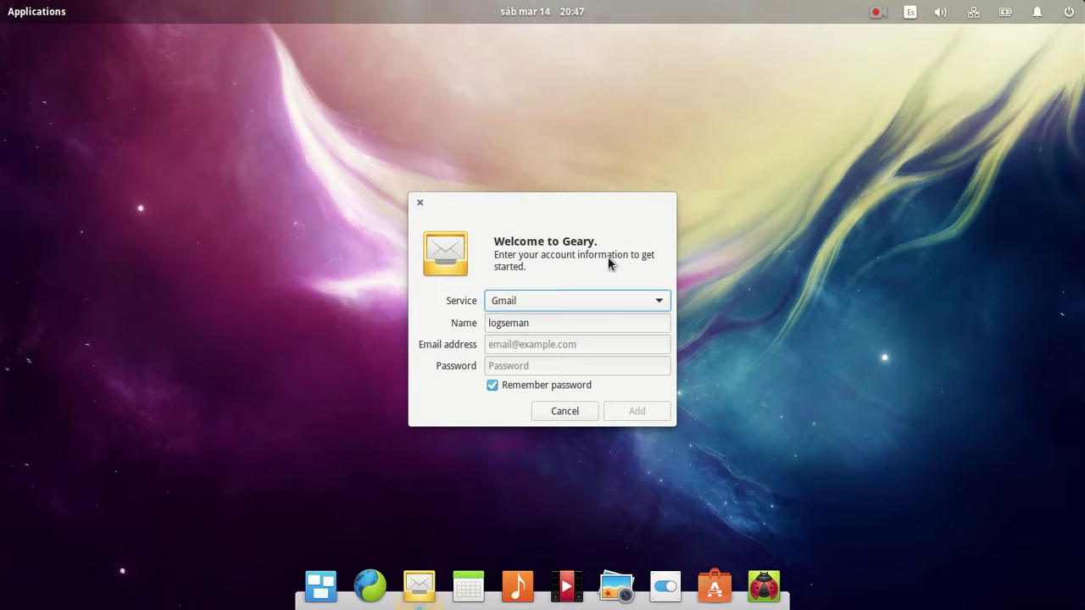
left_click(579, 296)
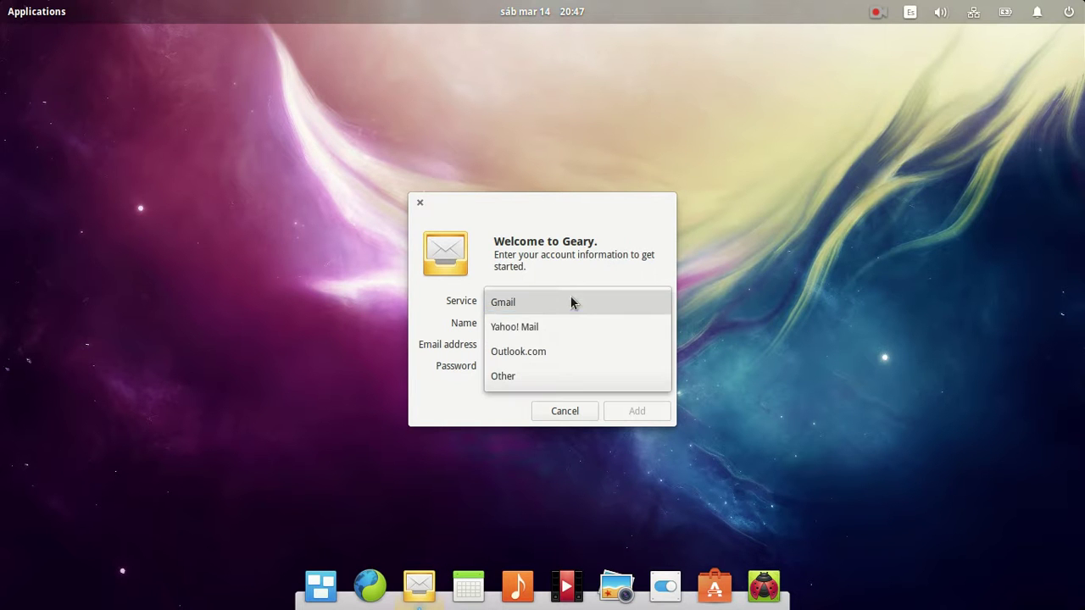
Choose the Other service to reveal IMAP and SMTP fields, then cancel account setup.
left_click(546, 385)
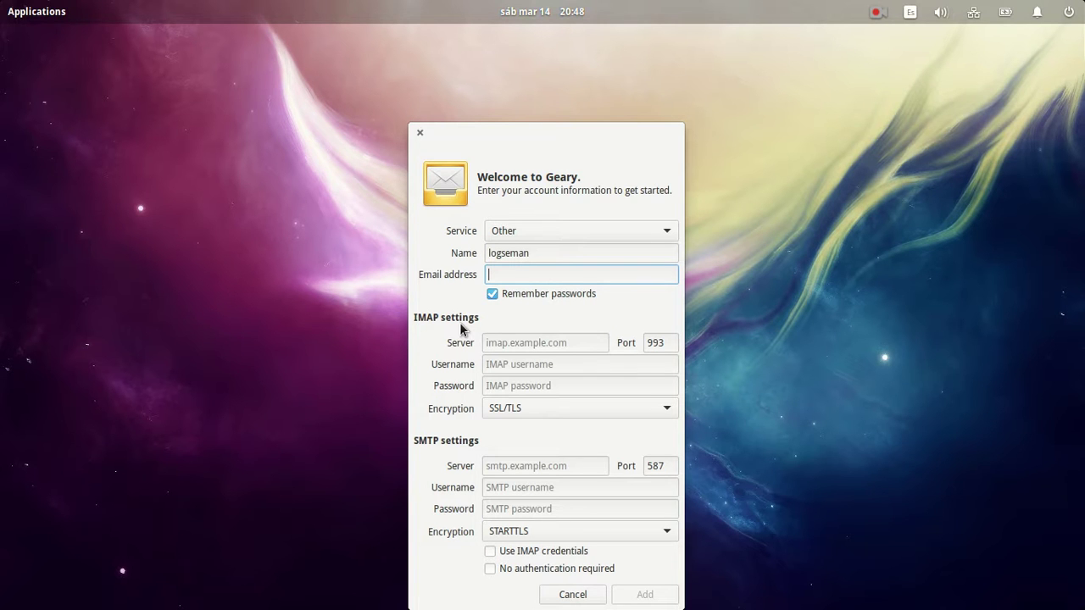
mouse_move(581, 598)
left_click(571, 594)
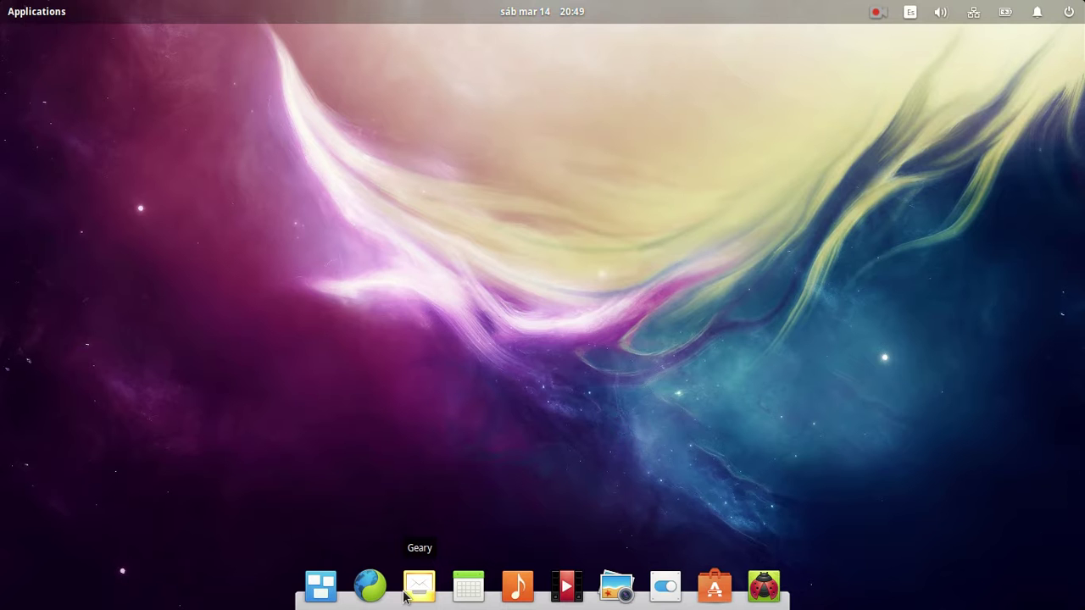
Relaunch Geary and pick Outlook.com as the mail service.
left_click(405, 596)
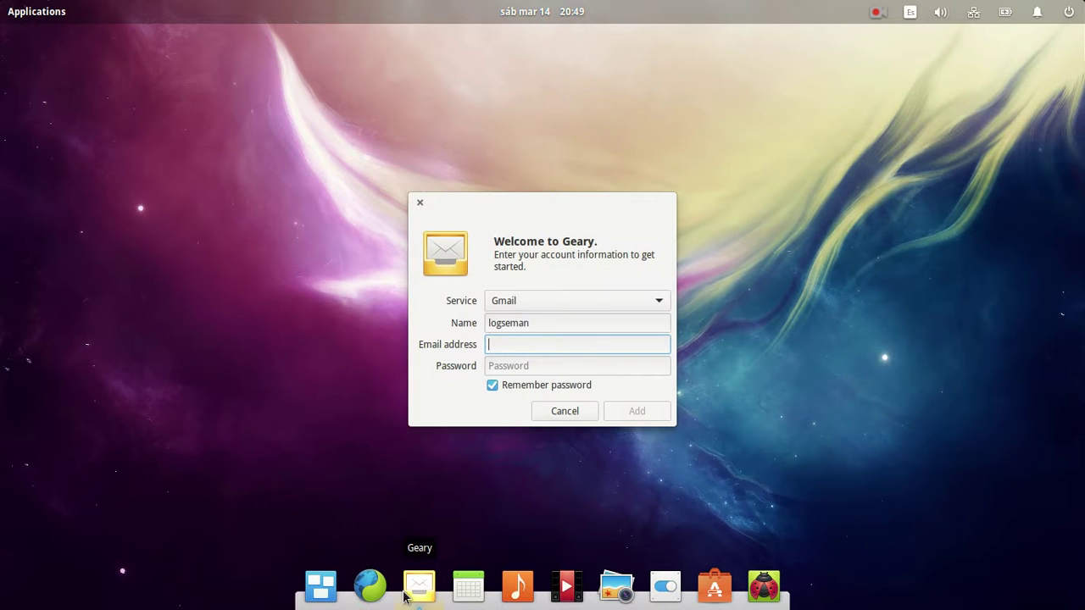
left_click(602, 302)
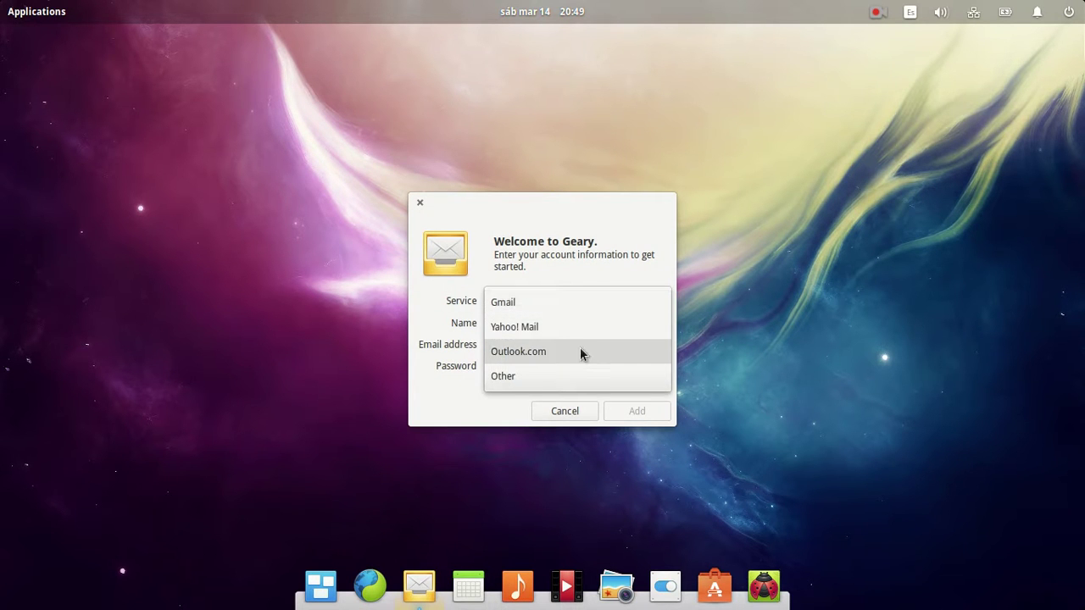
left_click(581, 351)
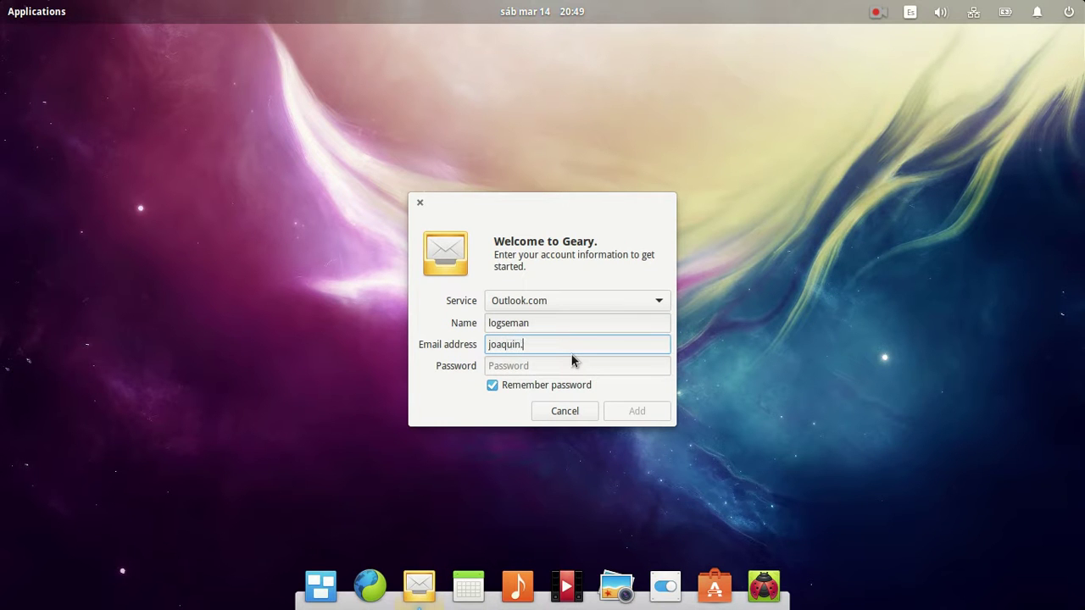
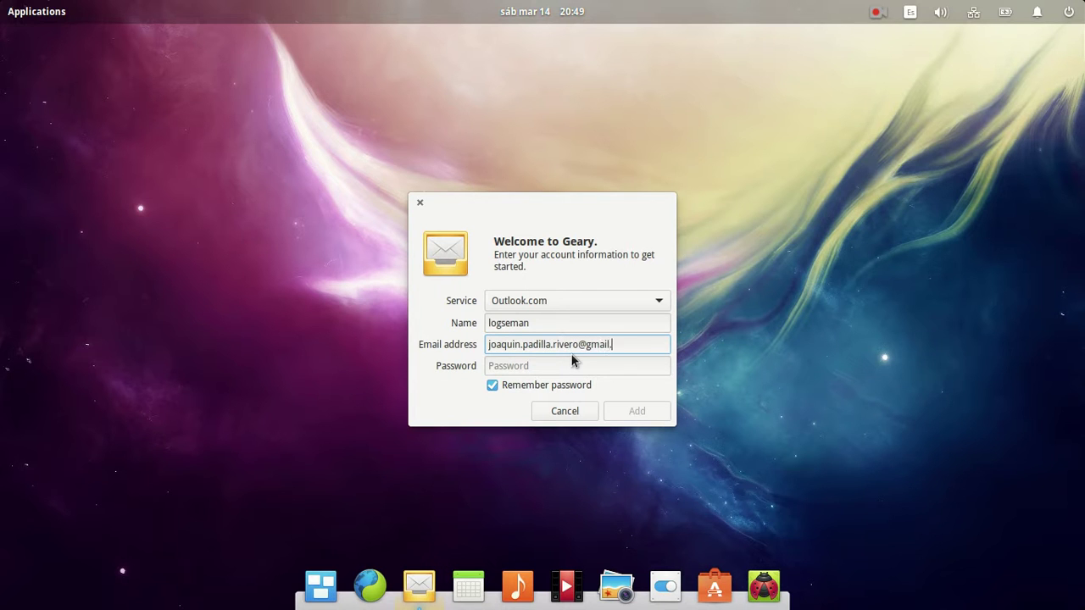
Enter the account's outlook.com e-mail address and password, then submit for validation.
key("Tab")
type("•••")
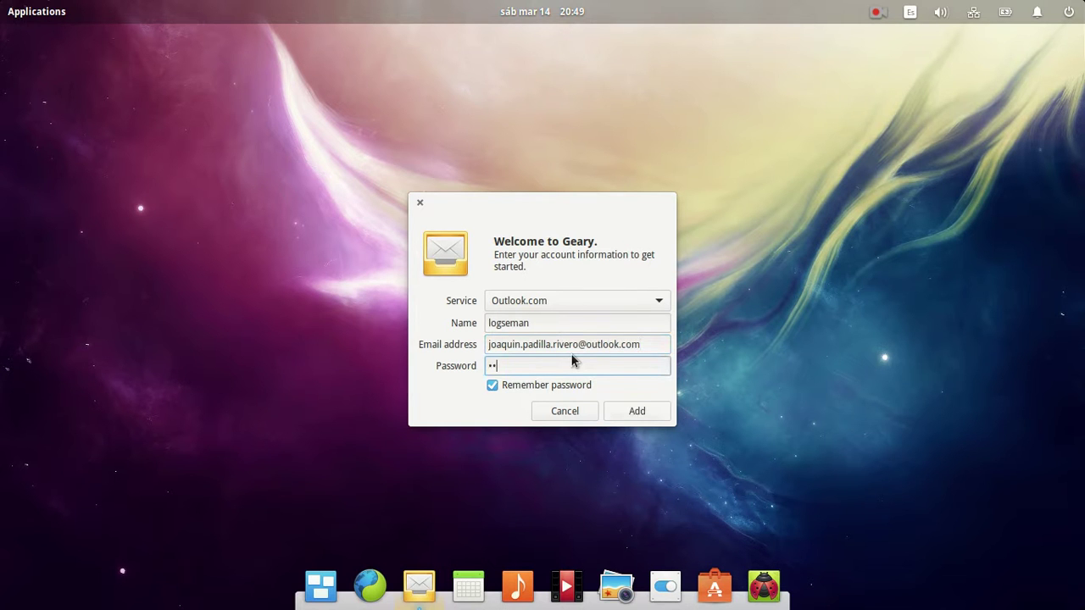
type("•••••")
key("Return")
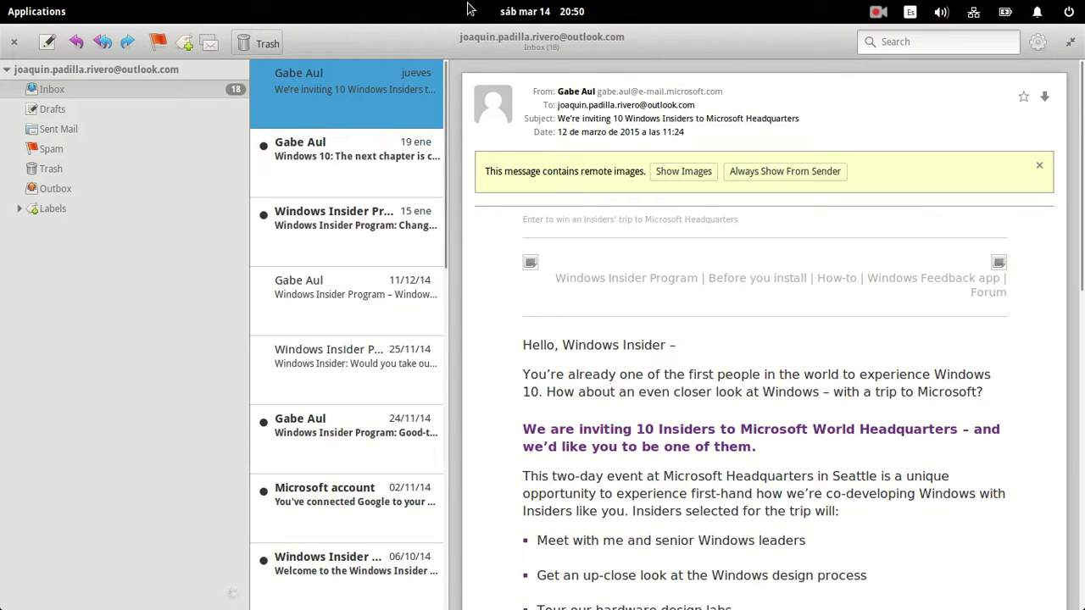
left_click(1039, 12)
left_click(820, 8)
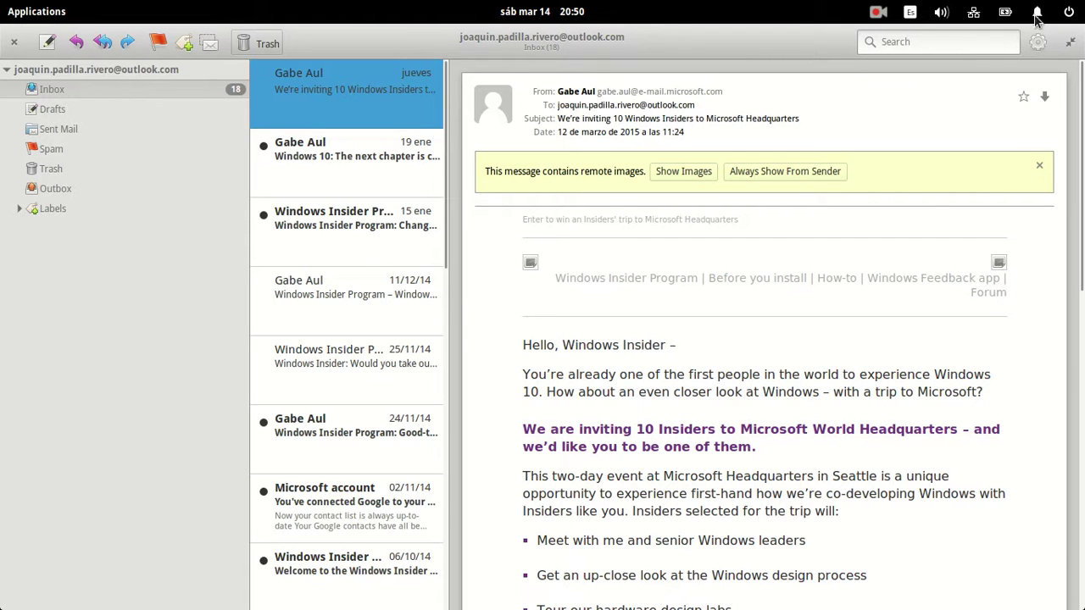
left_click(1038, 42)
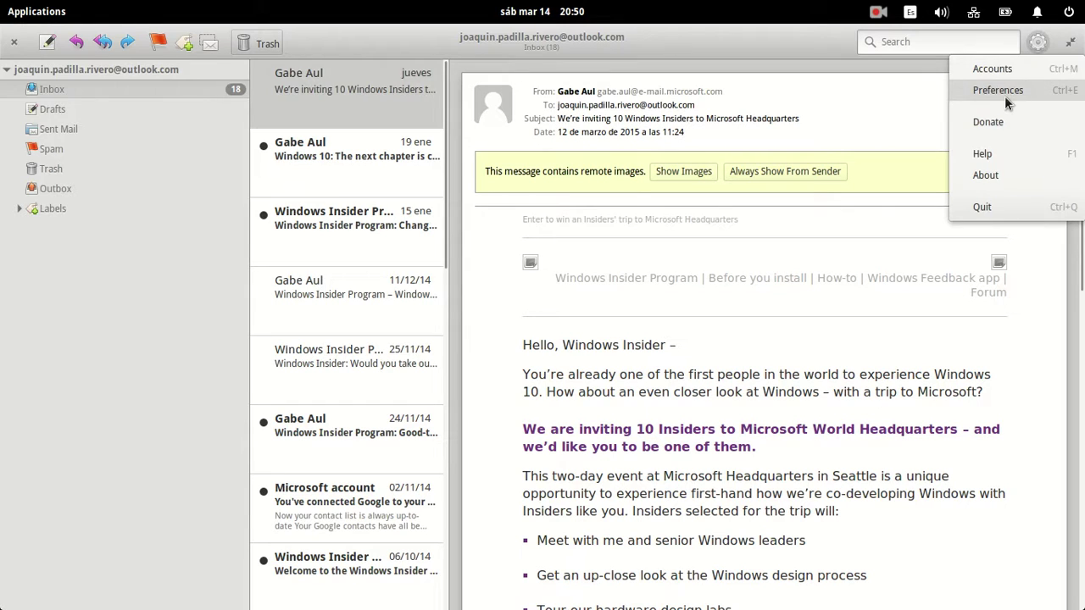
left_click(1005, 96)
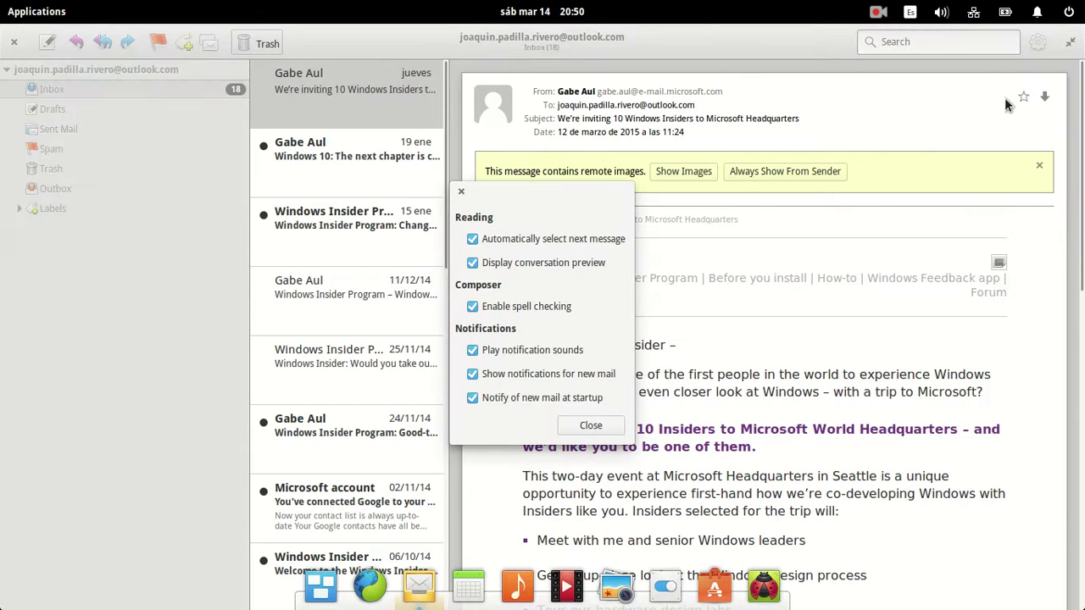
left_click(590, 425)
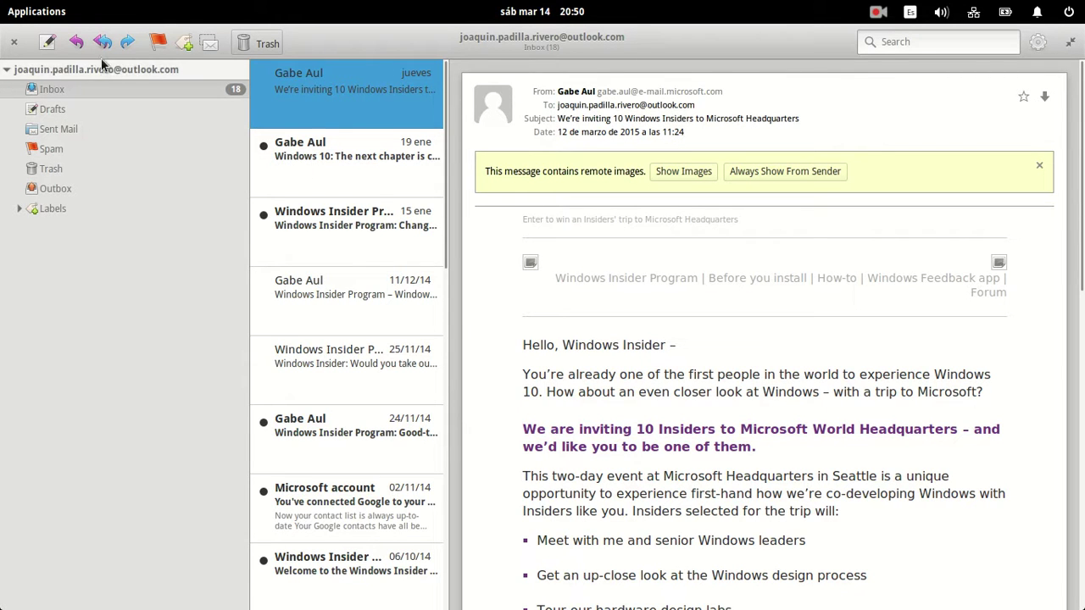
Narrow the folder sidebar slightly, dismissing the message-marking options unused.
left_click_drag(249, 95, 237, 95)
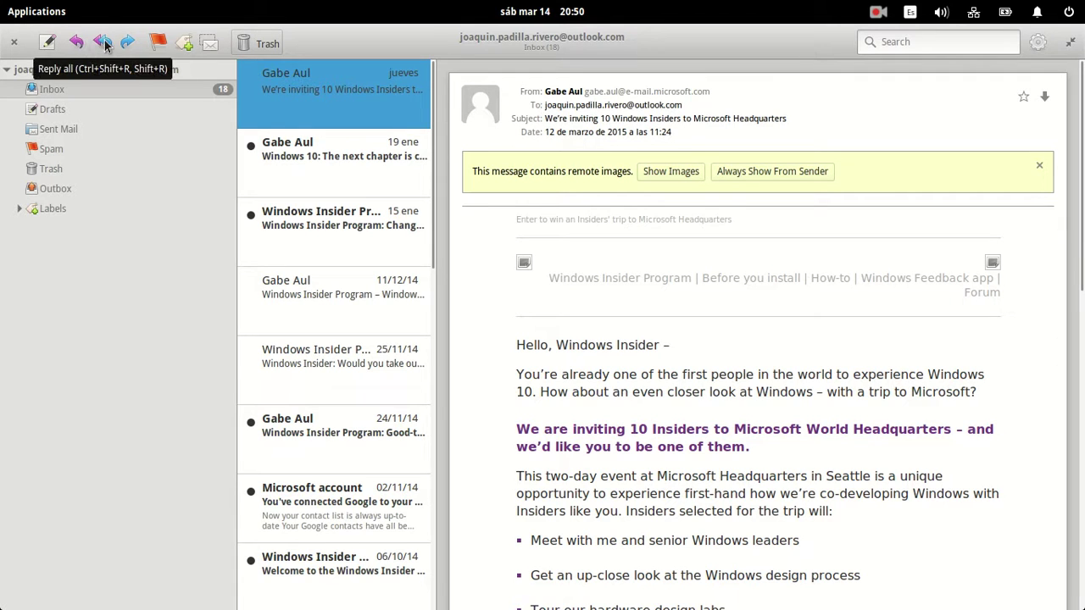
left_click(159, 42)
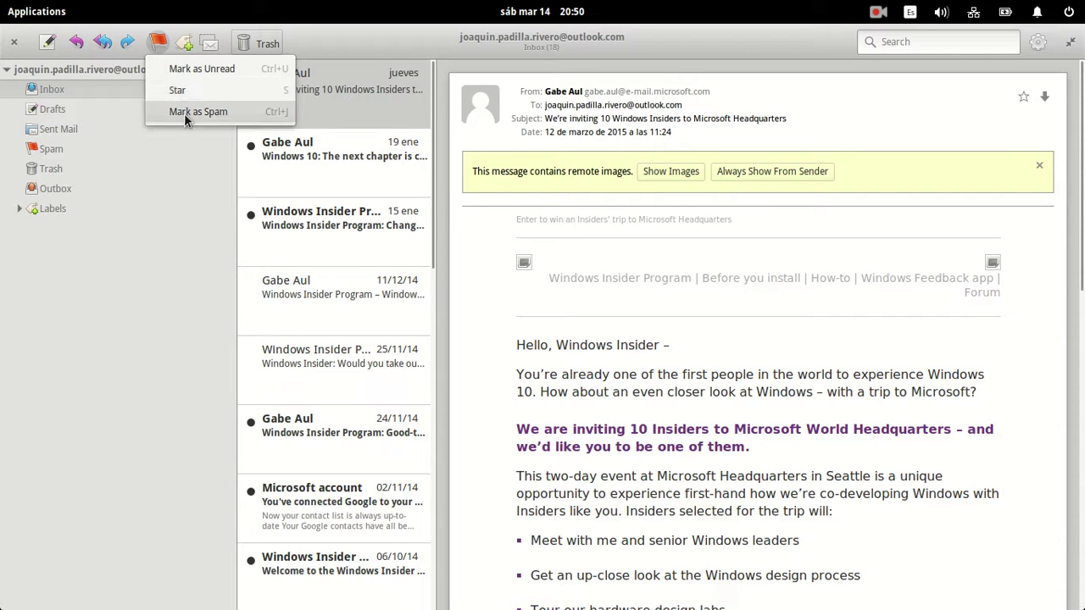
left_click(126, 342)
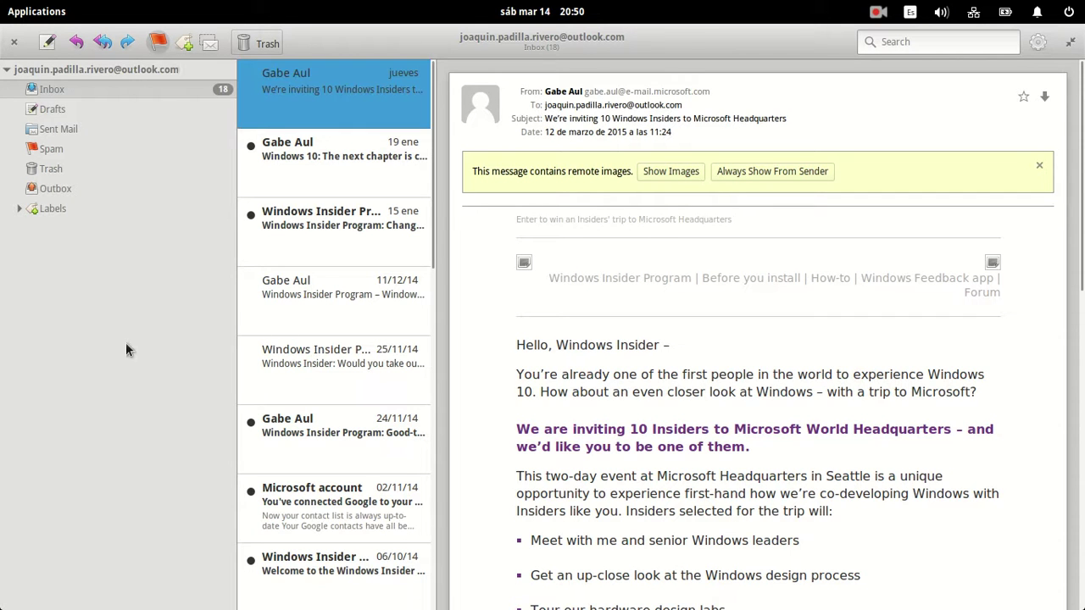
left_click(187, 47)
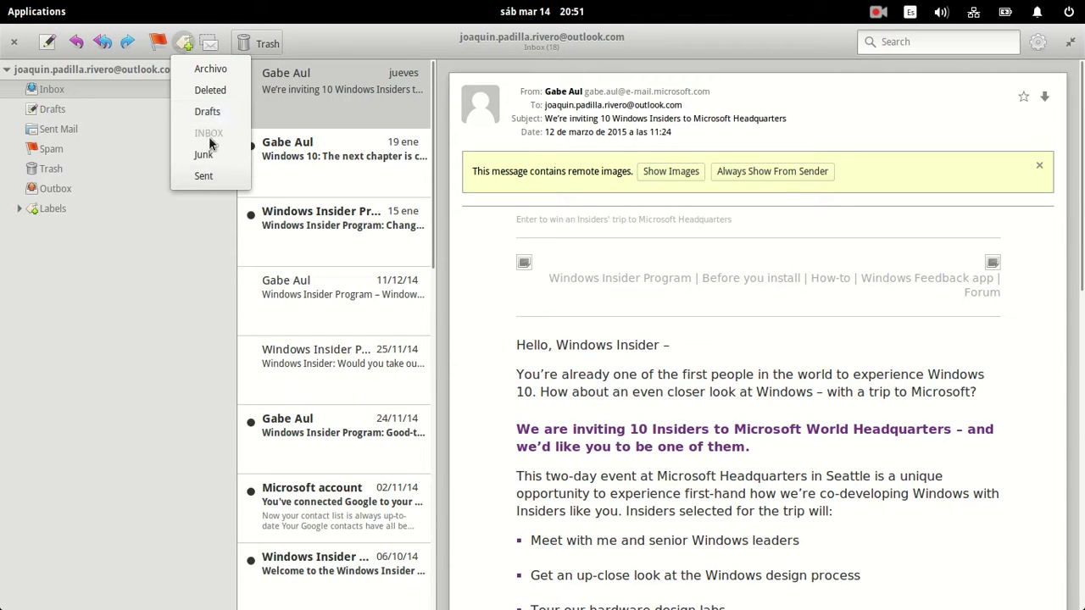
left_click(118, 204)
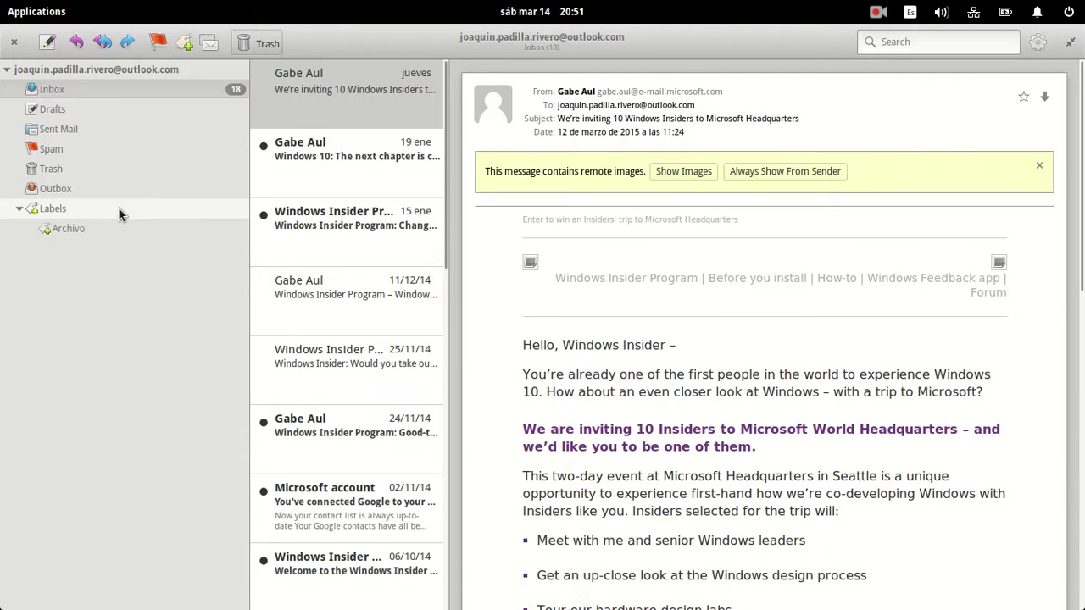
left_click(93, 207)
left_click(39, 213)
left_click(35, 216)
left_click(72, 229)
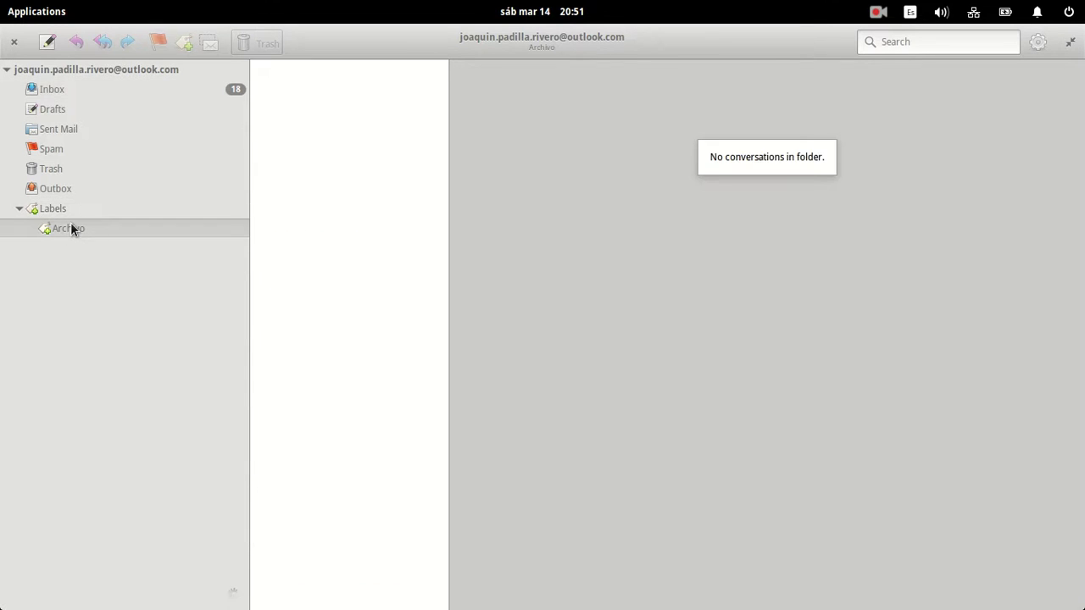
left_click(40, 213)
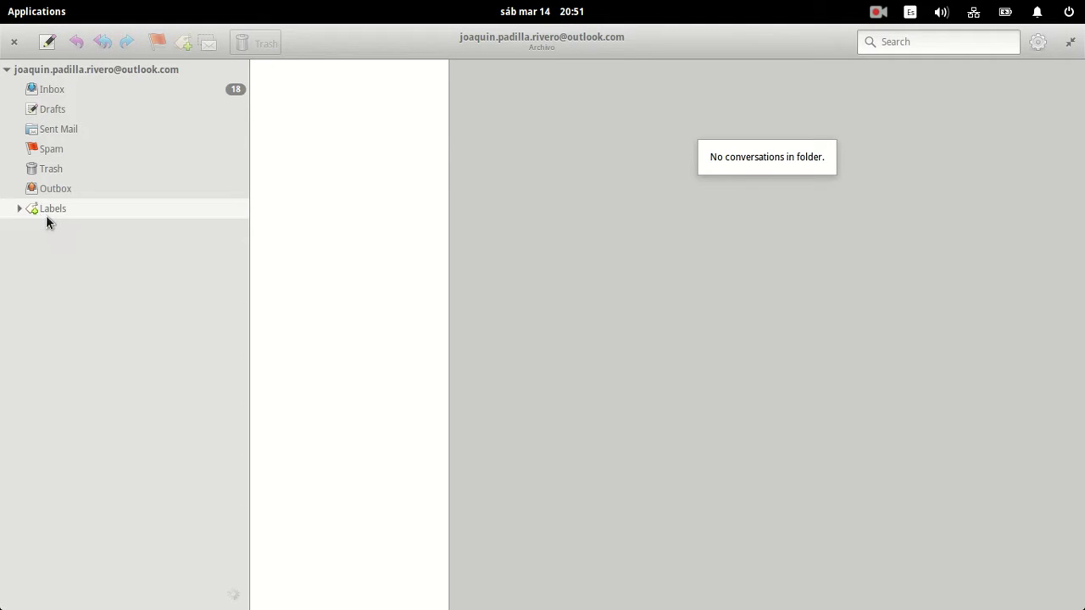
left_click(102, 88)
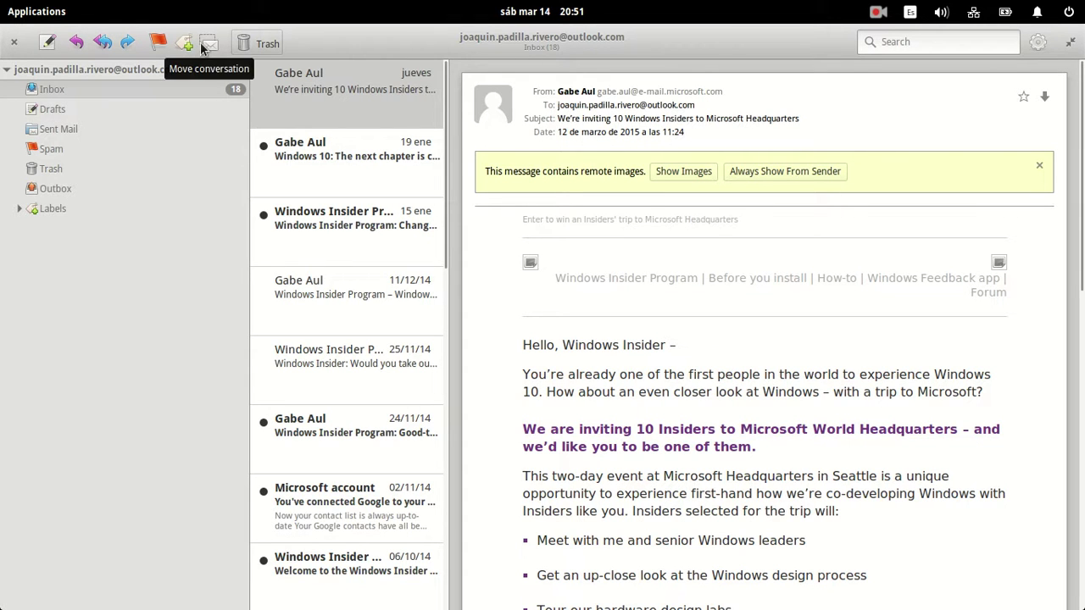
Open the 'Windows 10: The next chapter is coming – watch it live!' message without moving anything.
left_click(206, 45)
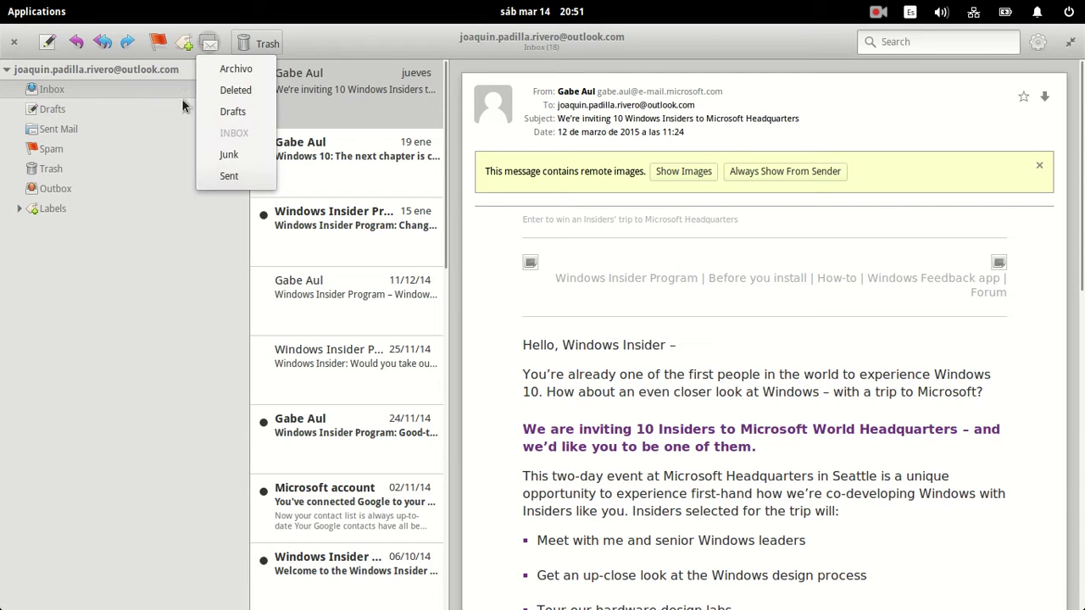
left_click(117, 296)
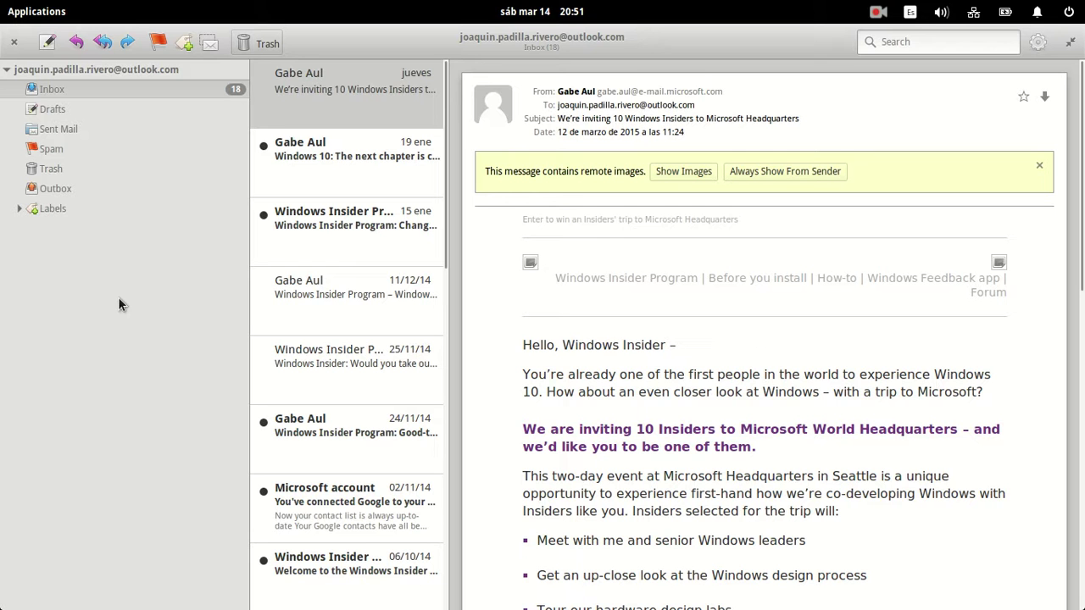
left_click(358, 150)
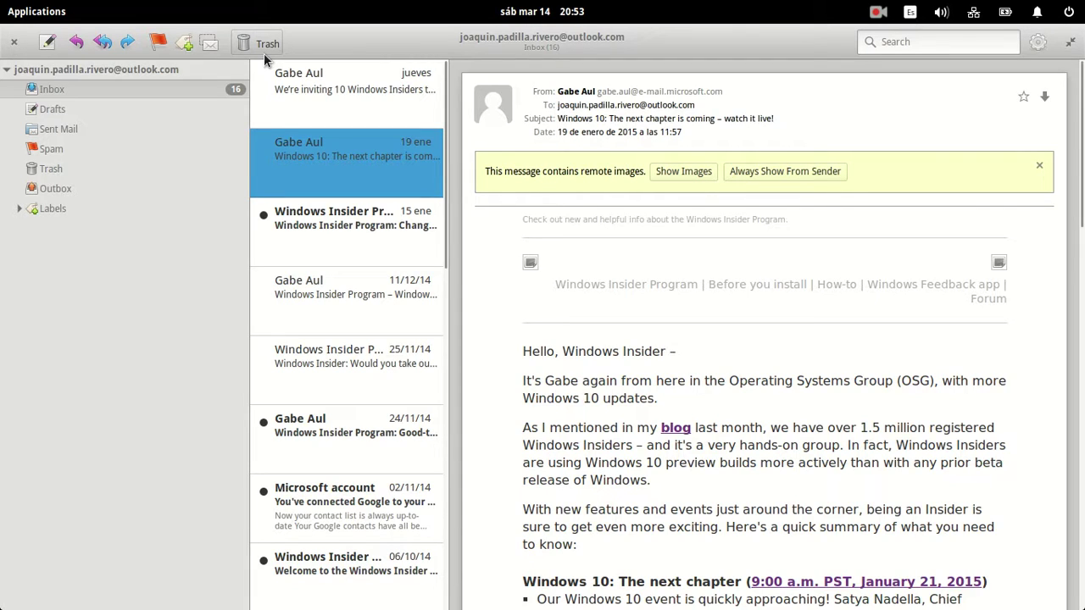
scroll(814, 306, "down", 6)
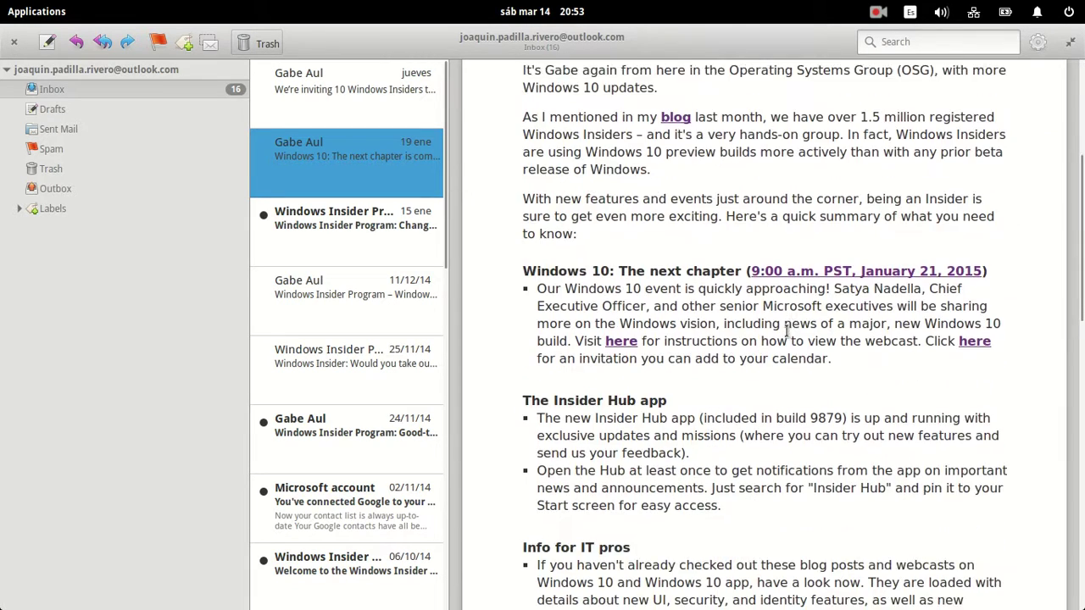
scroll(814, 491, "down", 4)
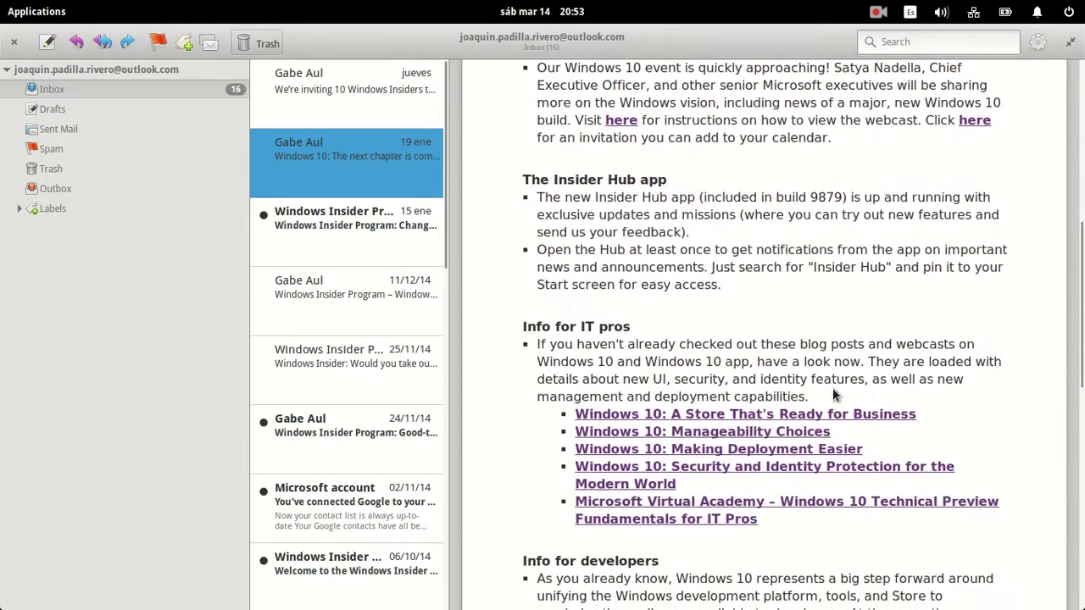
left_click_drag(928, 379, 526, 284)
left_click(964, 407)
scroll(964, 413, "up", 1)
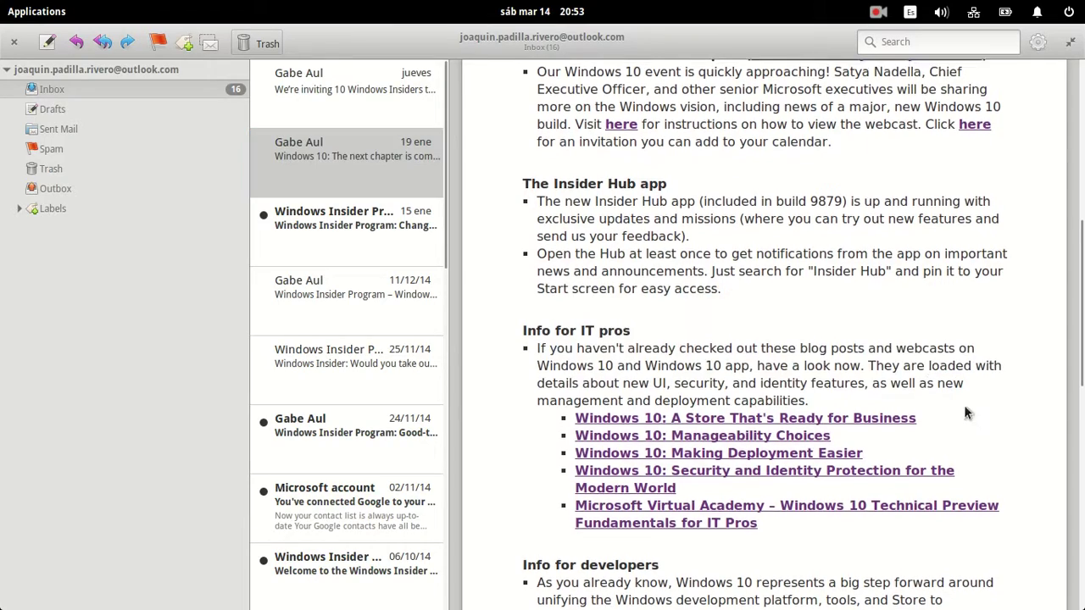
scroll(966, 412, "down", 7)
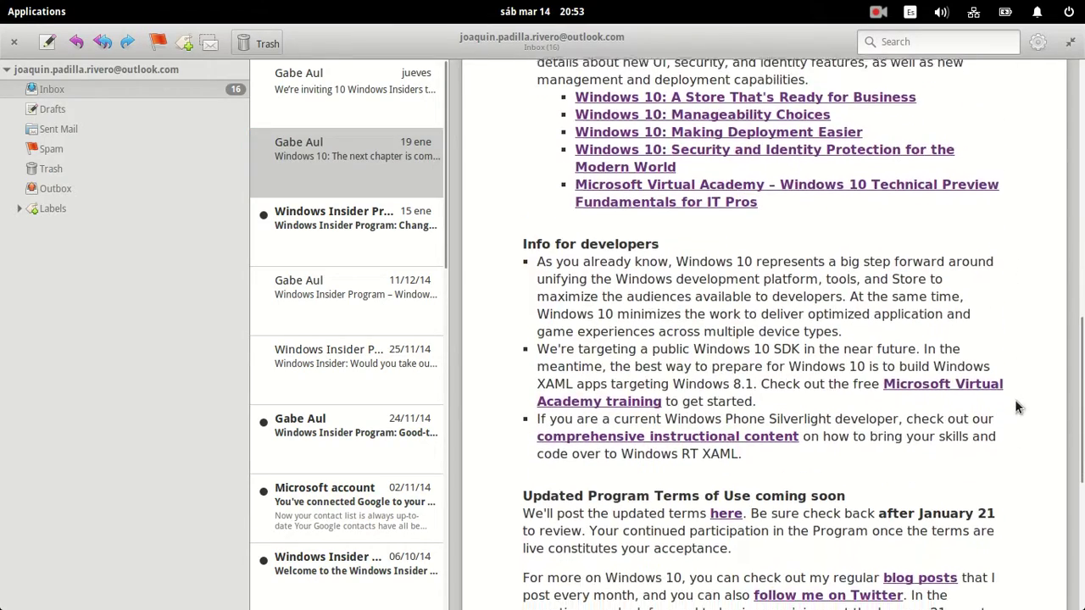
scroll(964, 486, "up", 11)
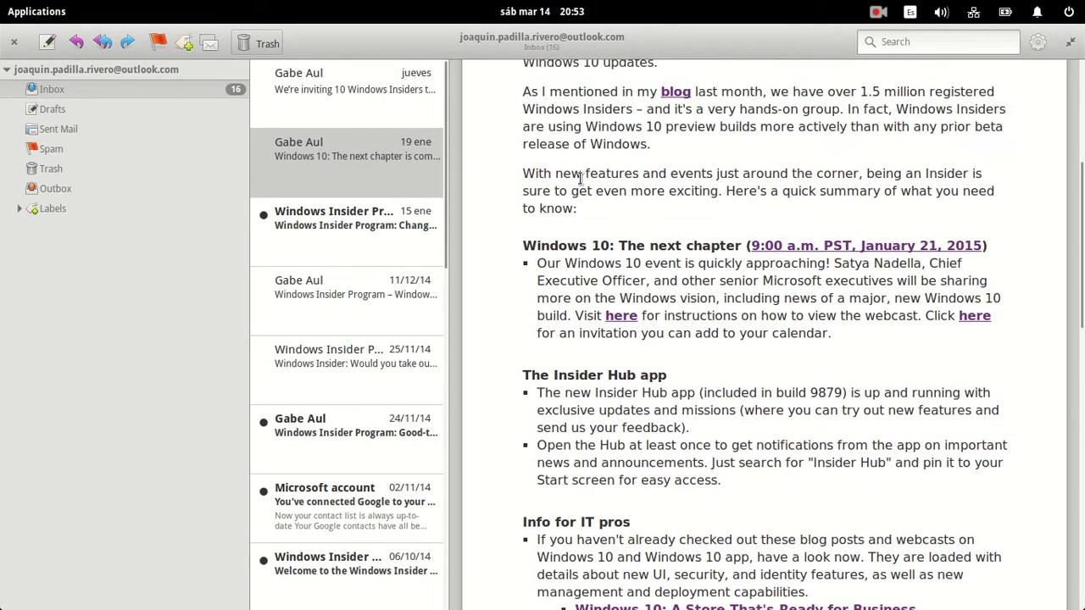
scroll(581, 178, "up", 8)
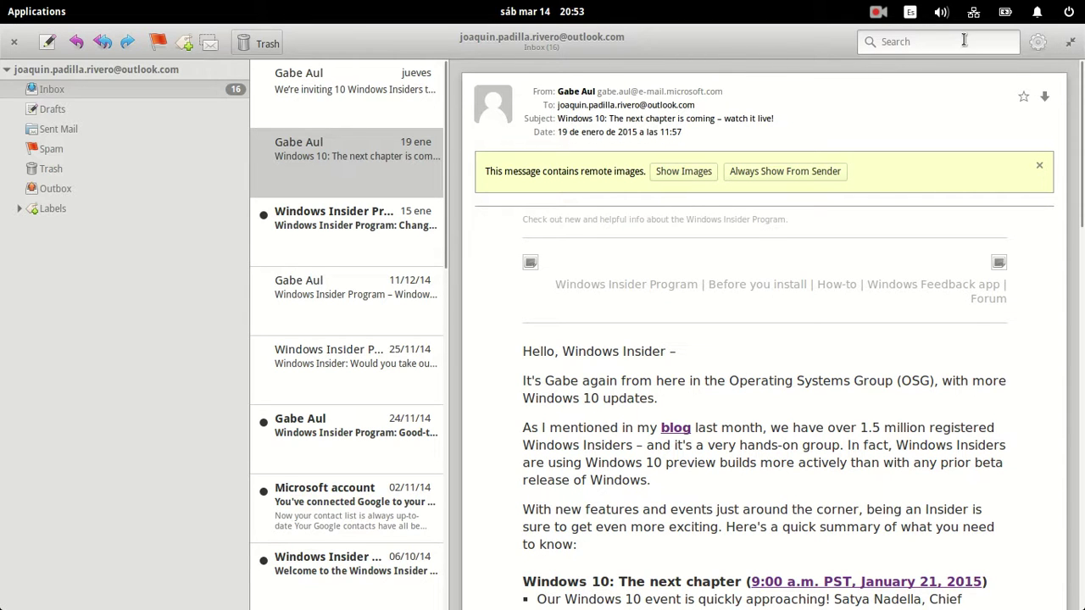
Open Preferences from the gear menu in the header bar.
left_click(1041, 43)
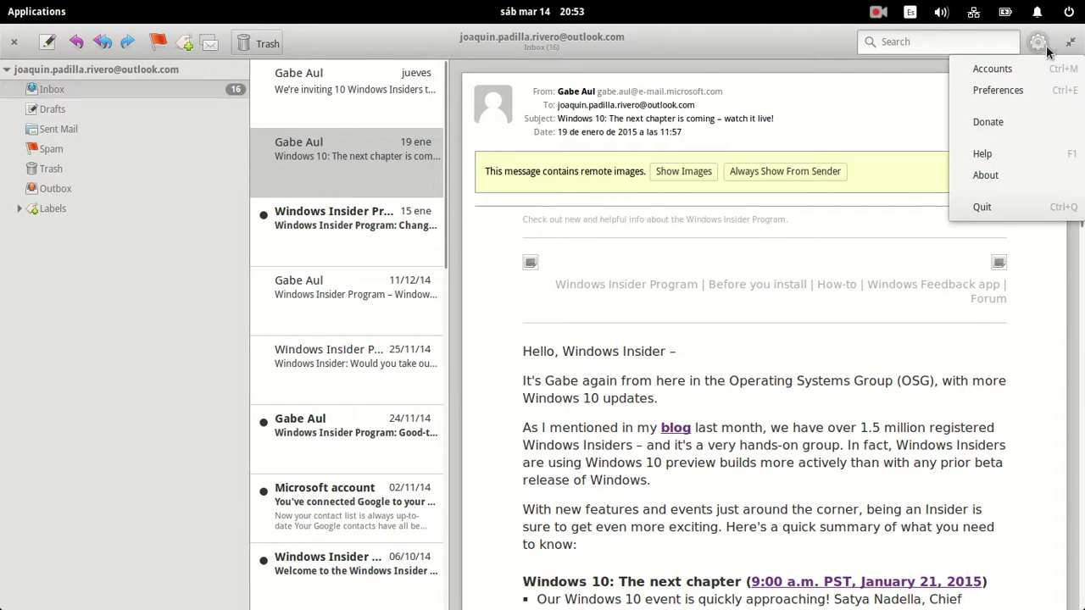
left_click(1004, 90)
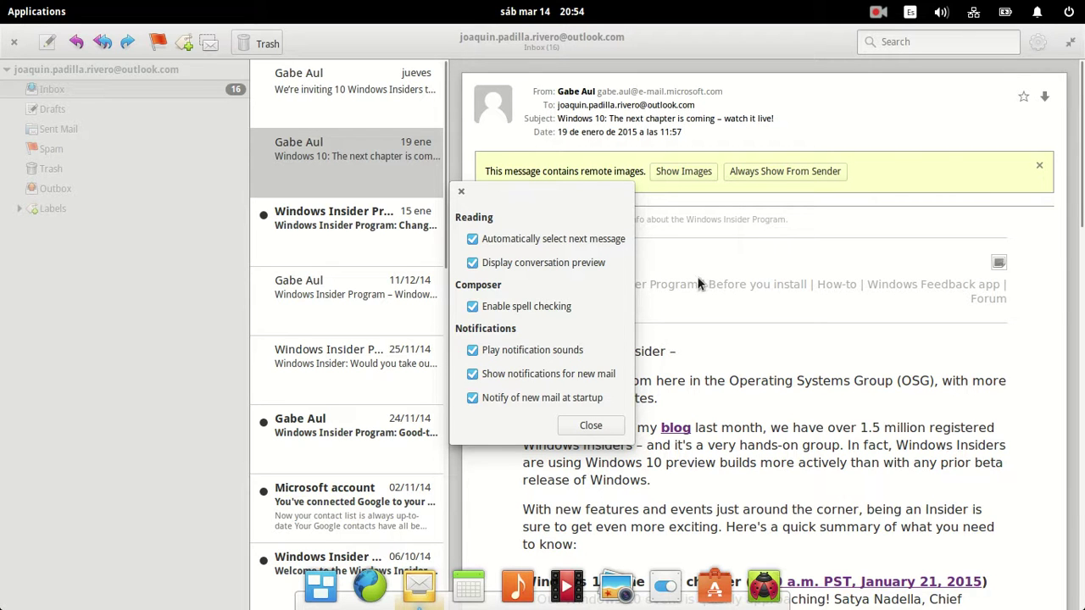
Close the Preferences dialog with all reading, composer and notification options left enabled.
left_click(590, 426)
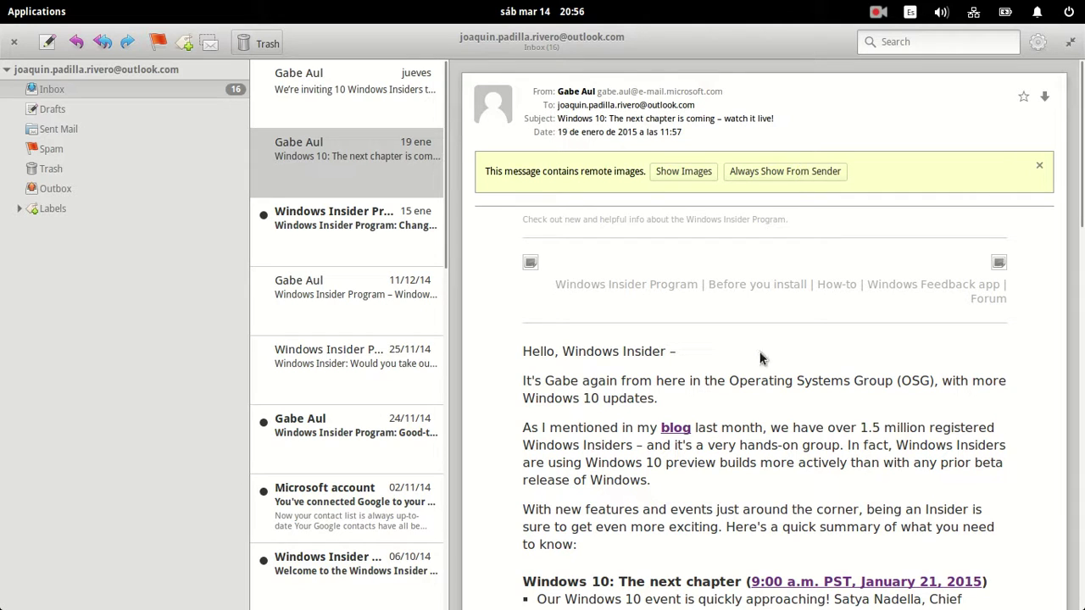
mouse_move(434, 606)
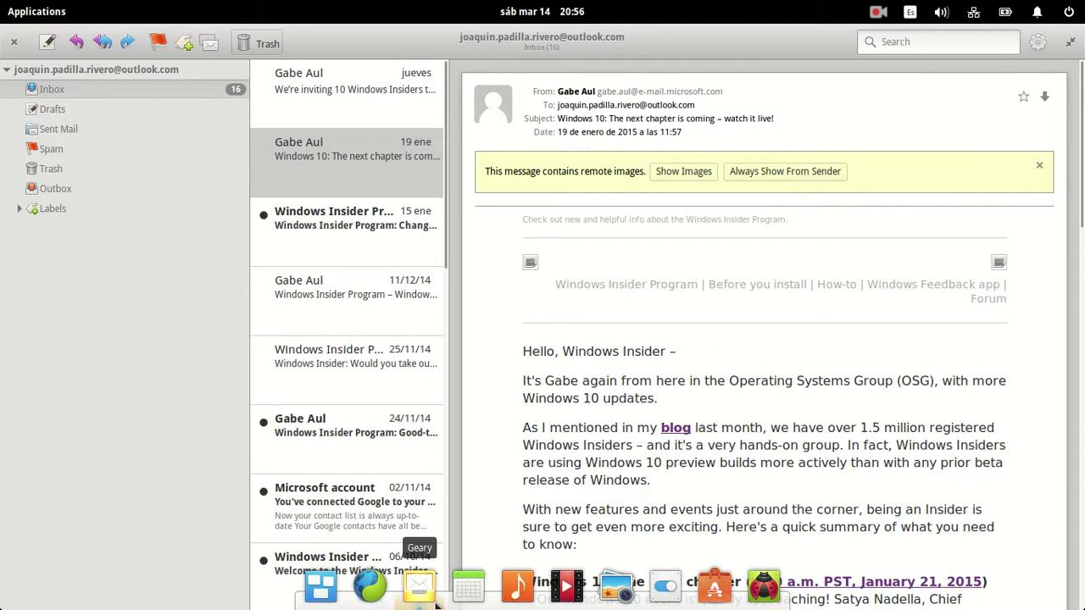